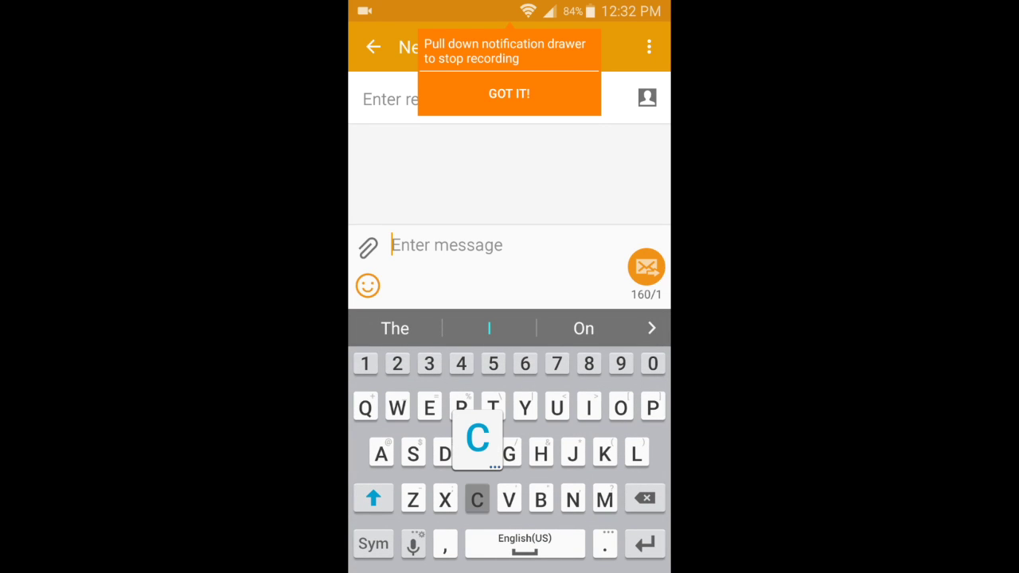
Type the Croatian letters Č and š in the message using the accent variants
mouse_move(477, 499)
left_mouse_down()
mouse_move(575, 444)
mouse_move(473, 443)
mouse_move(575, 443)
left_mouse_up()
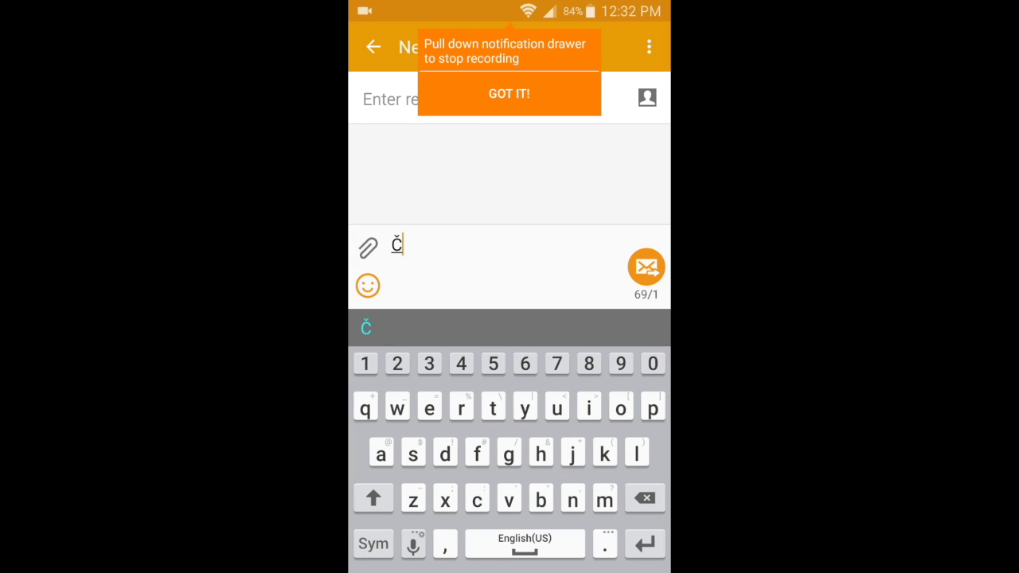
left_click_drag(413, 454, 413, 454)
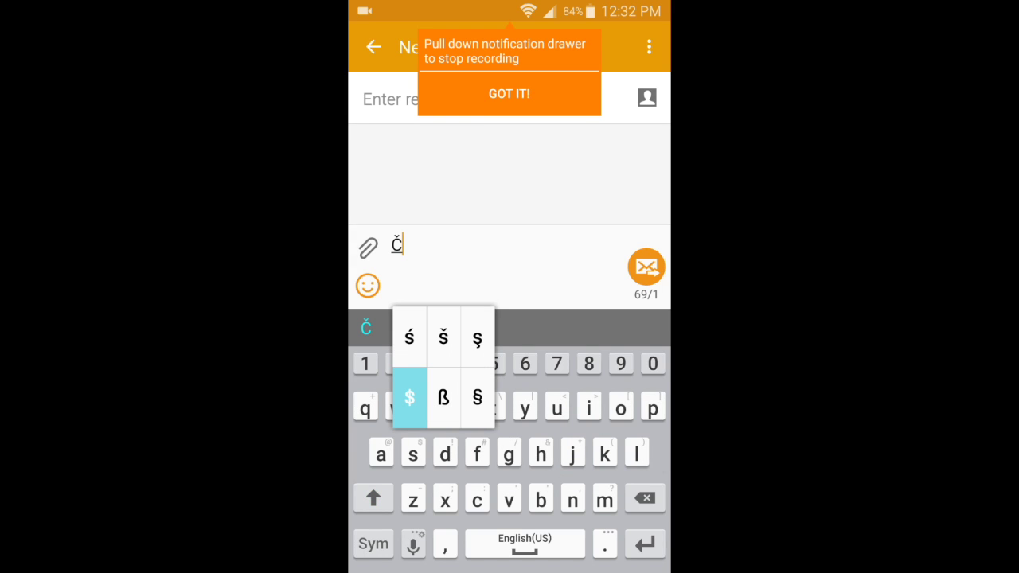
left_click_drag(409, 398, 443, 337)
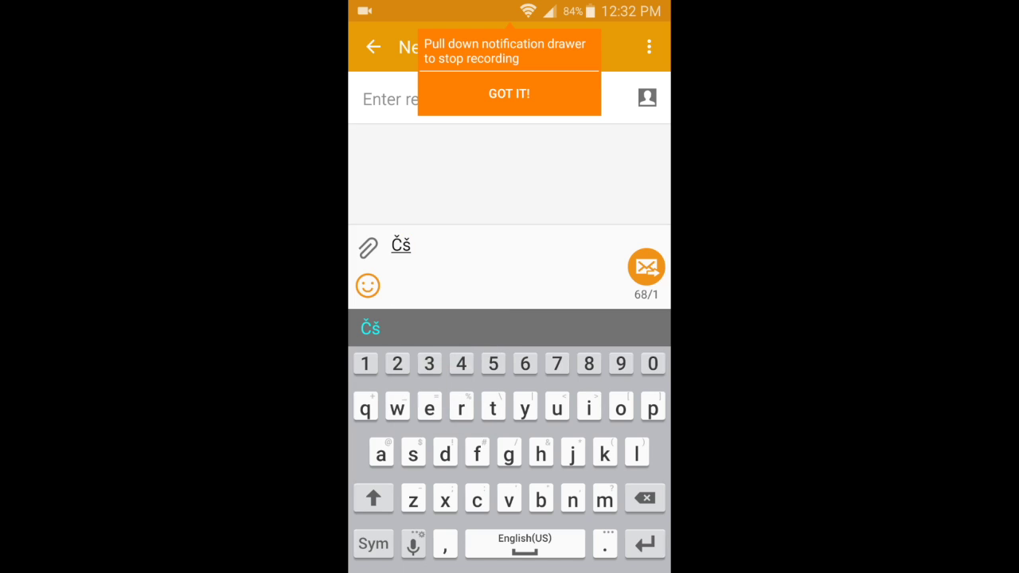
Clear the test text, switch the keyboard back to English, and go to the home screen
key("BackSpace")
key("BackSpace")
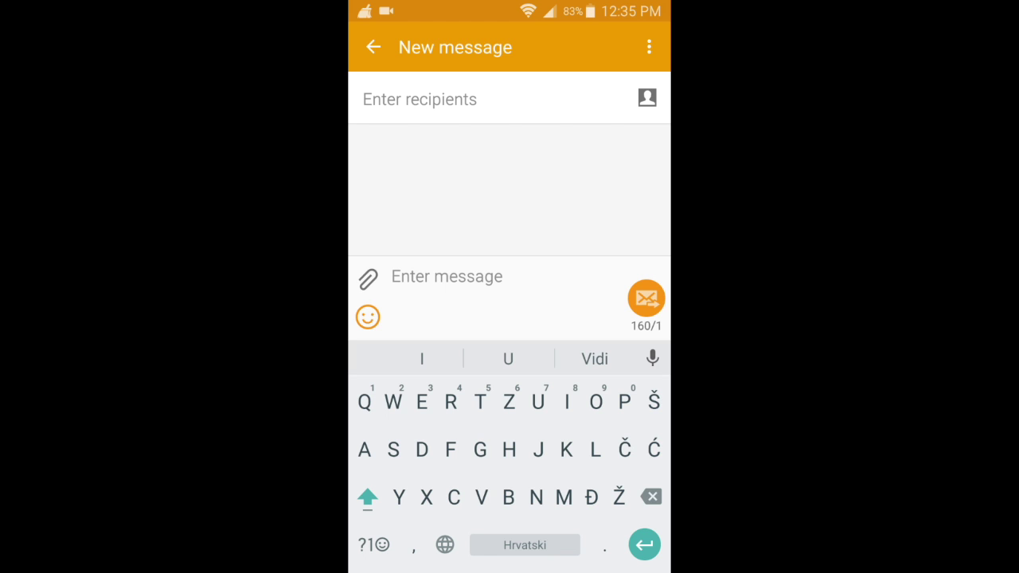
left_click(444, 544)
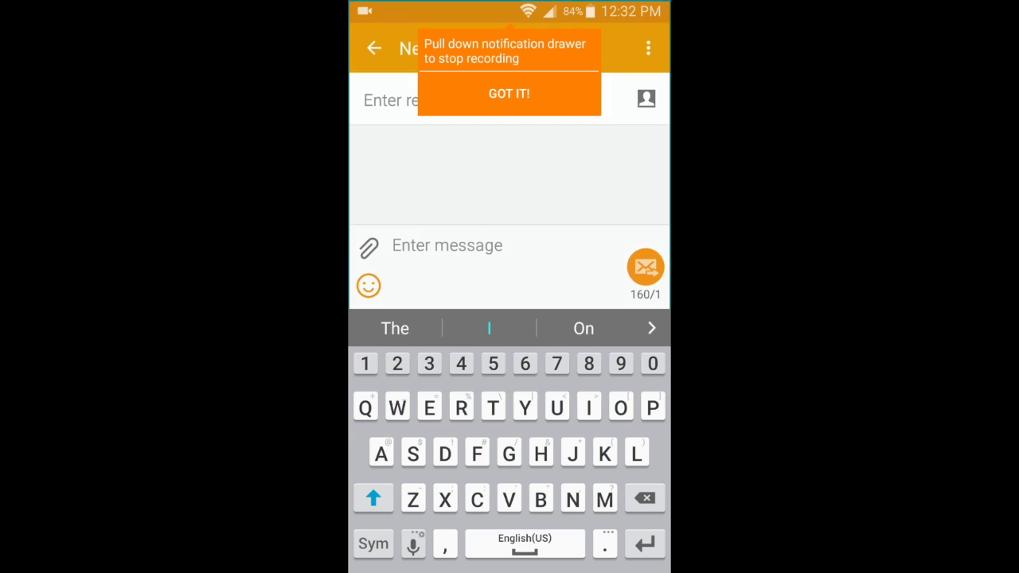
key("Home")
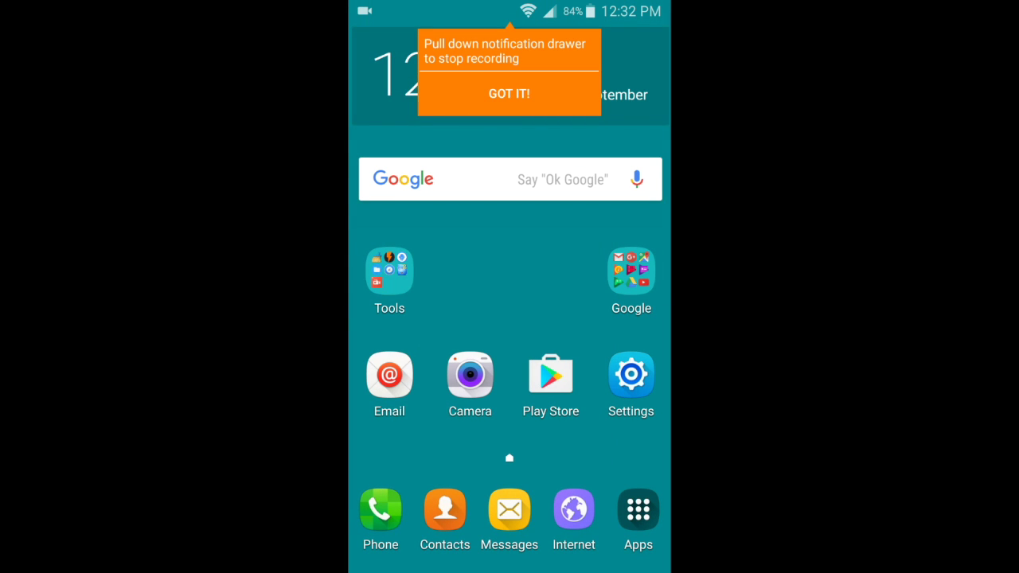
Search the Play Store for 'google ke' and open the Google Keyboard app page
left_click(550, 376)
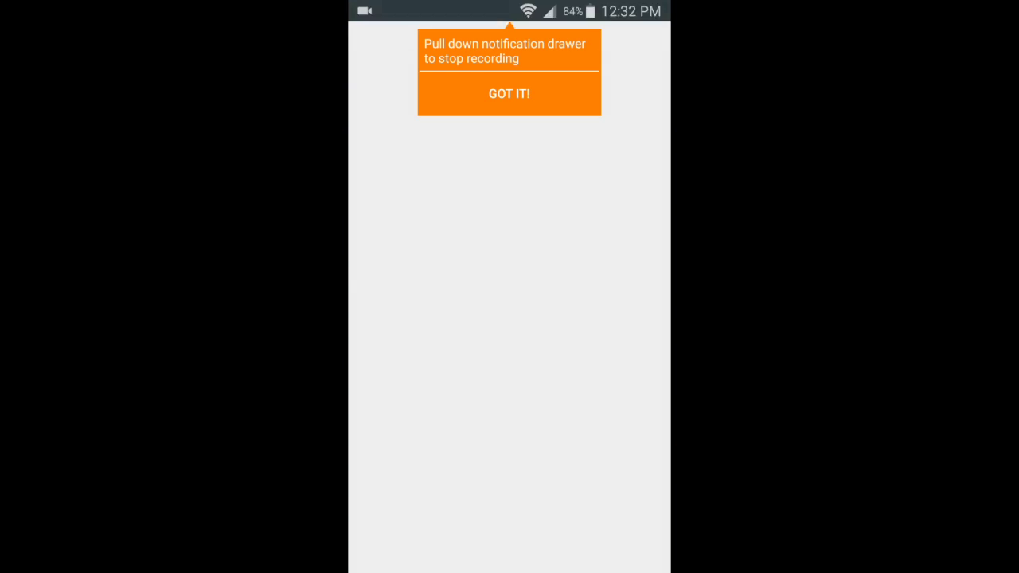
left_click(508, 94)
left_click(467, 50)
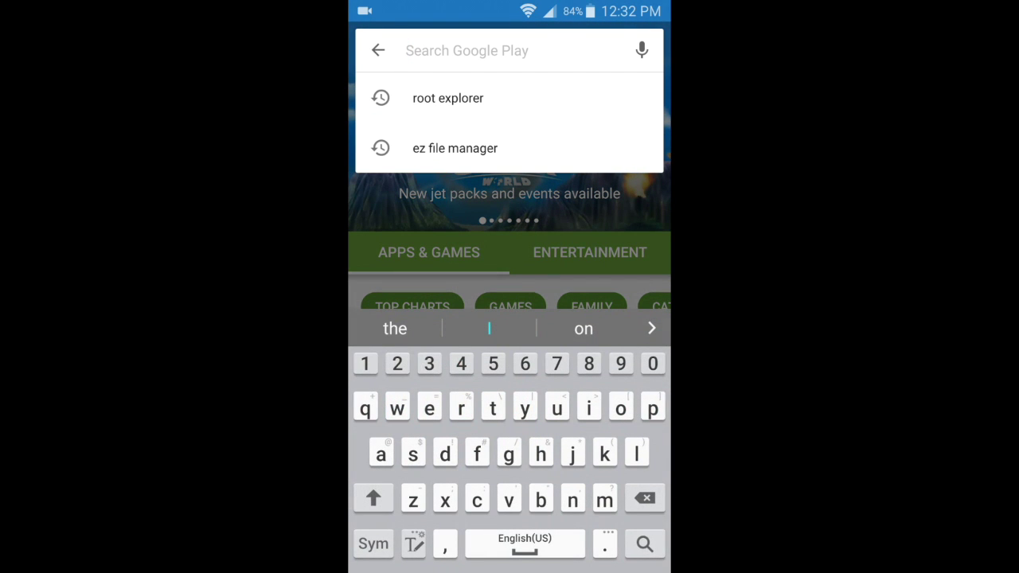
type("goo")
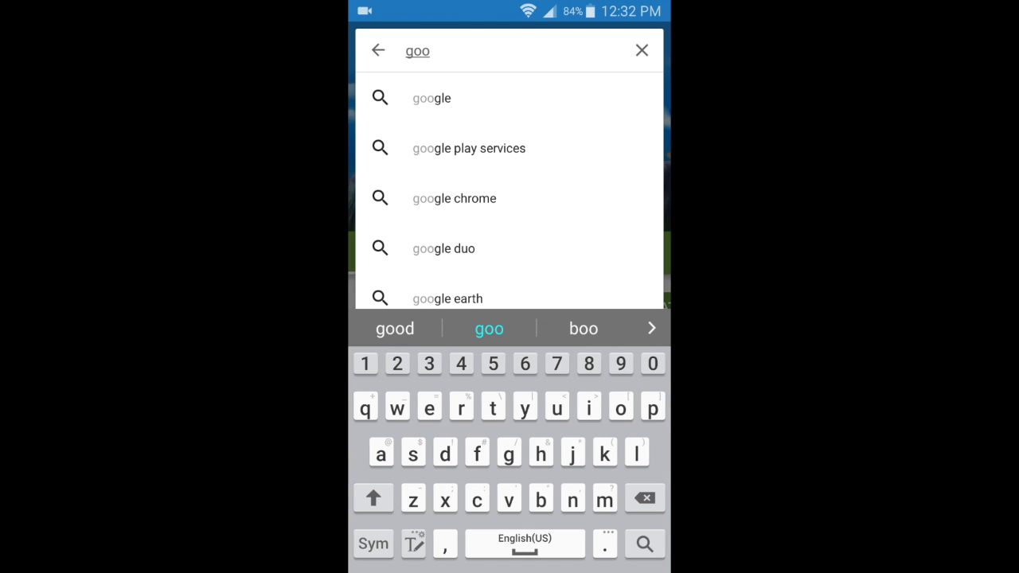
type("gl")
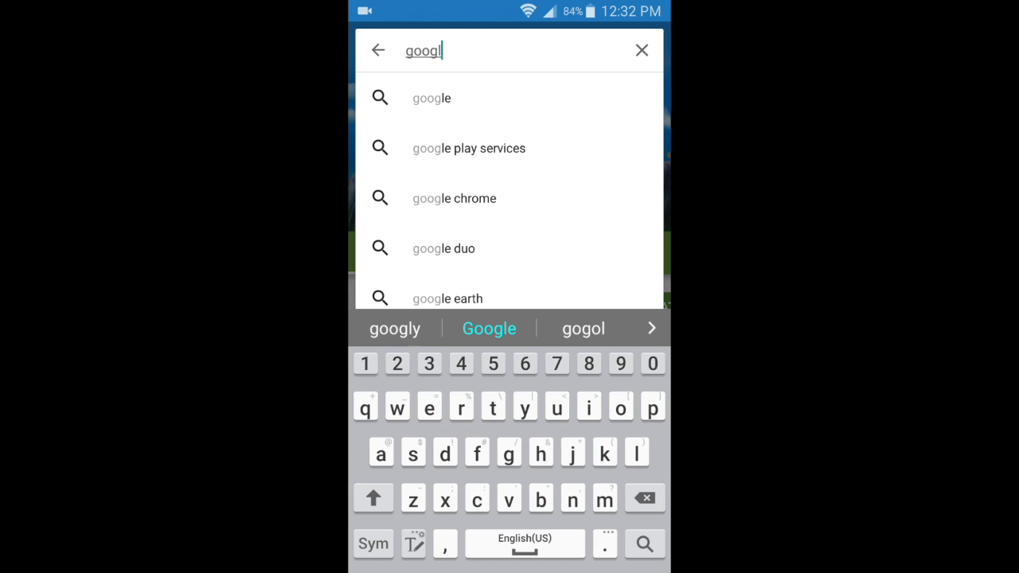
type("e ke")
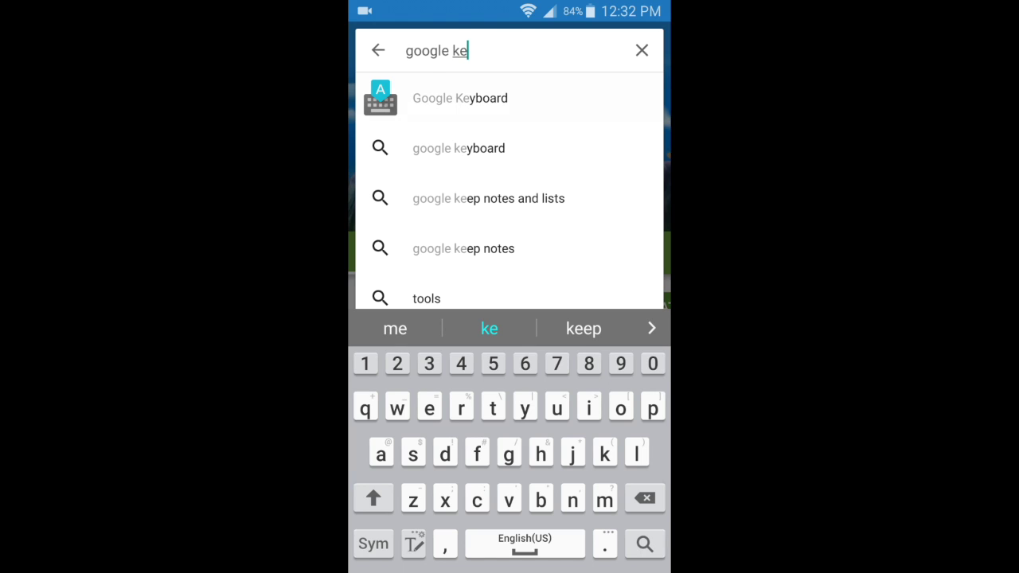
left_click(459, 98)
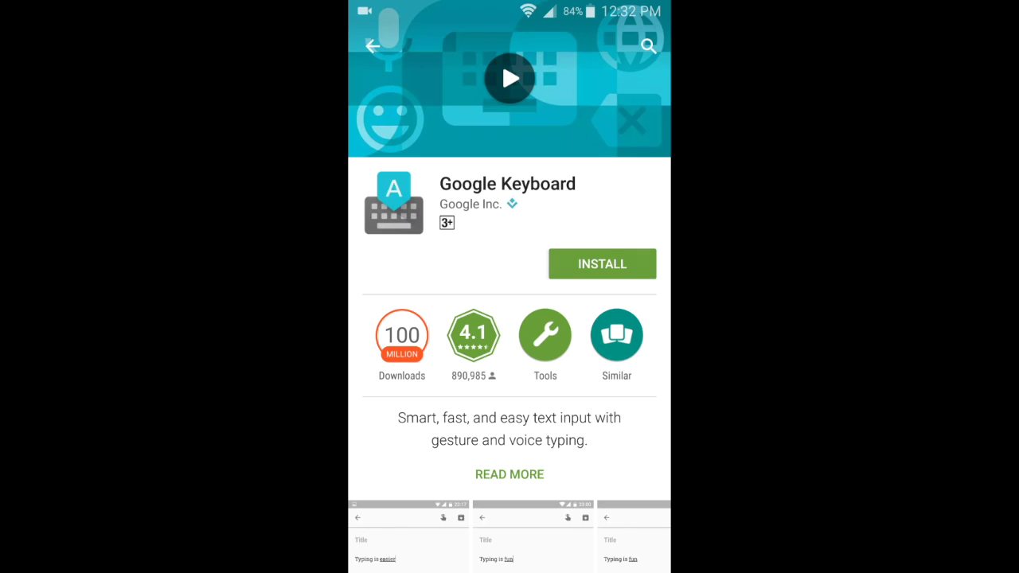
Install Google Keyboard from the Play Store and launch it
left_click(601, 263)
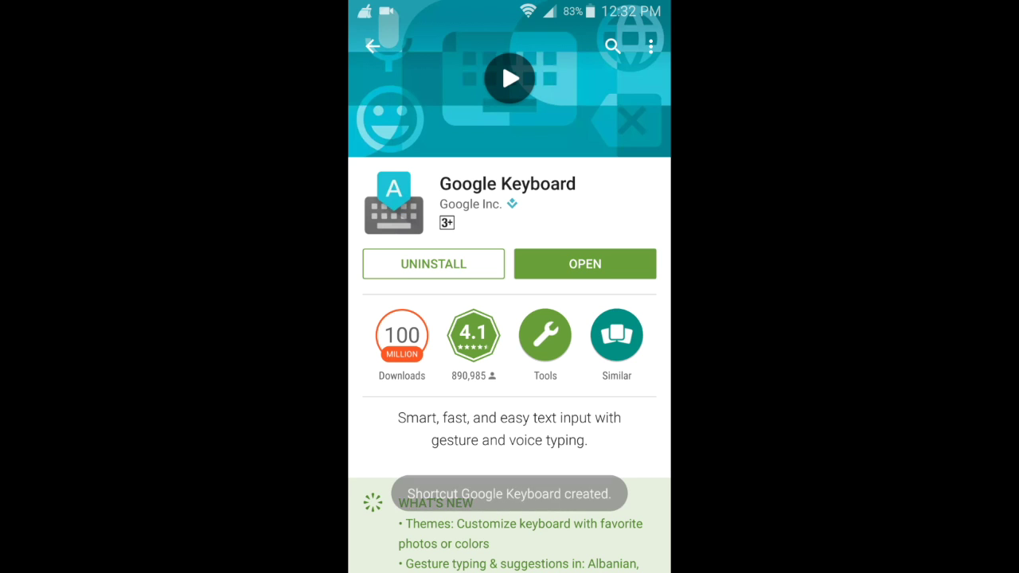
left_click(581, 264)
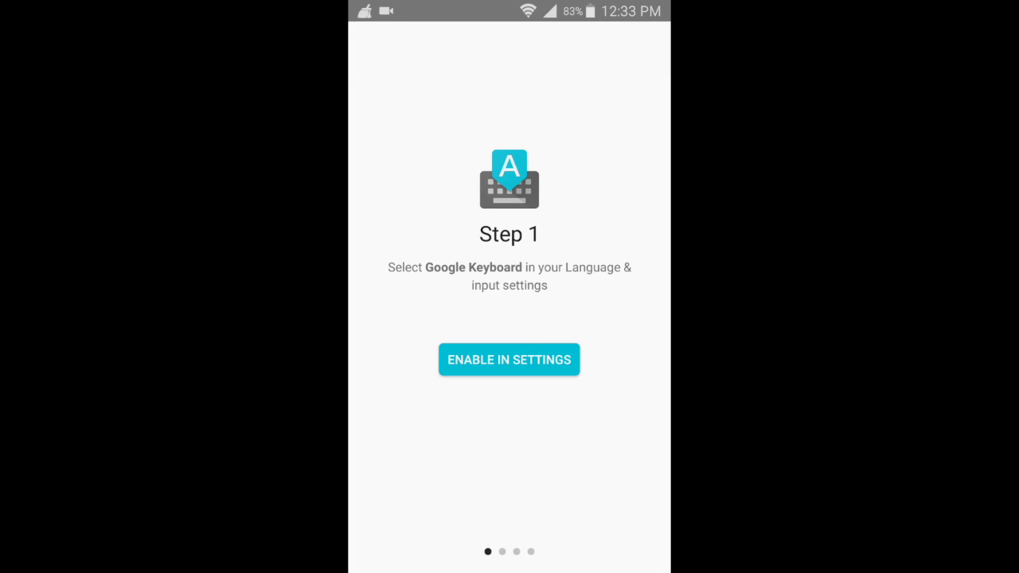
Enable Google Keyboard in Language and input settings, accepting the Attention warning
left_click(508, 360)
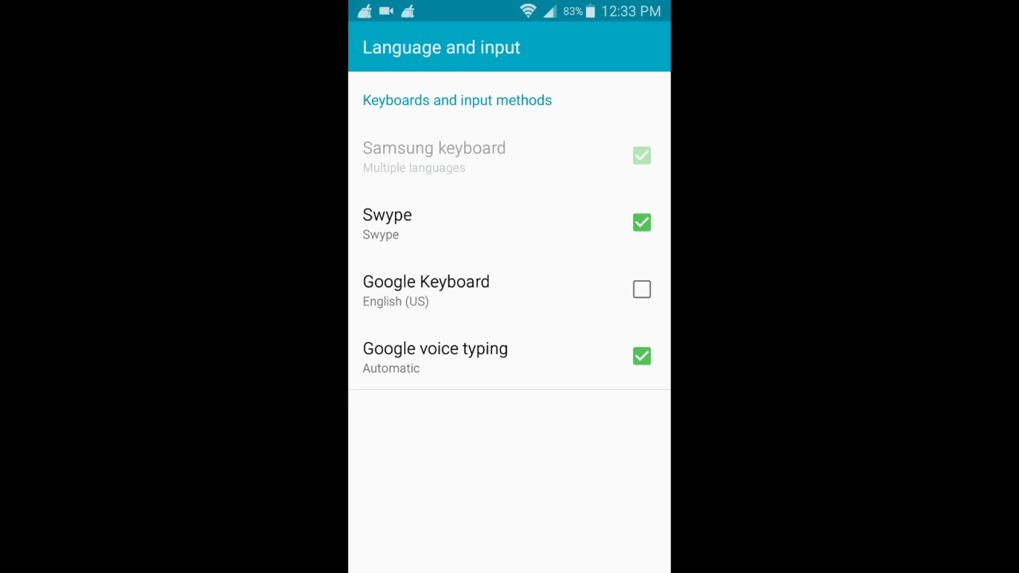
left_click(642, 289)
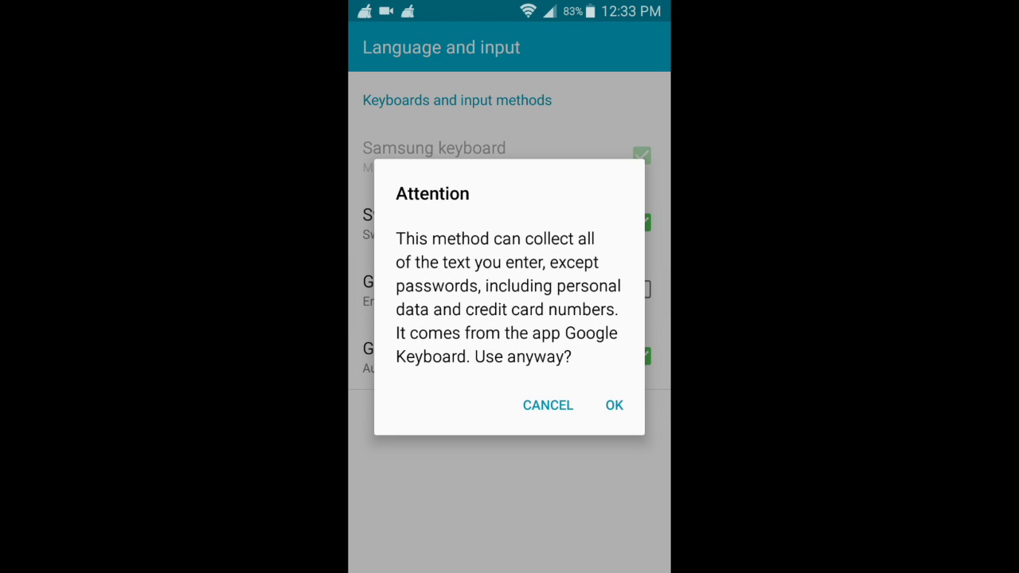
left_click(614, 405)
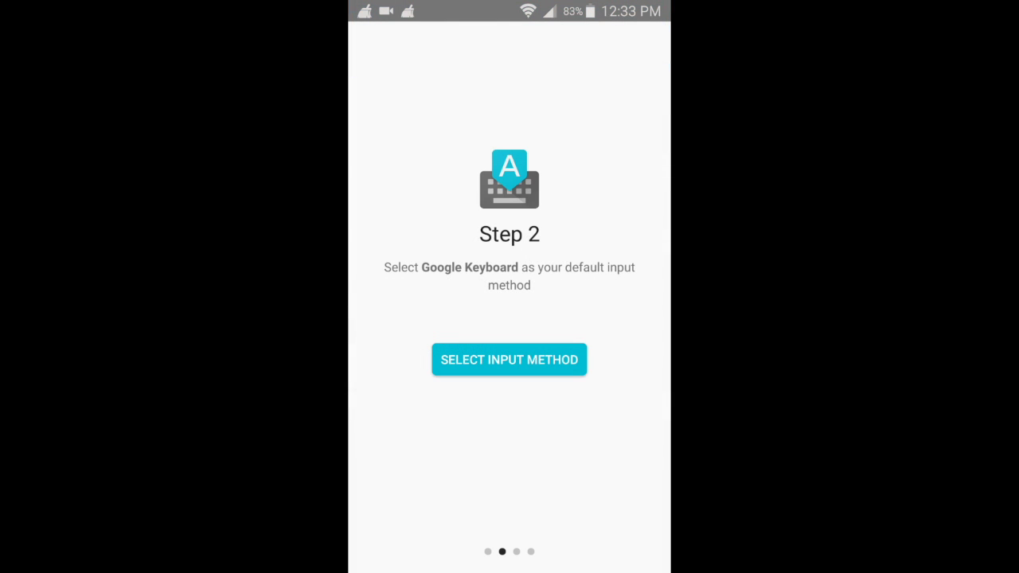
left_click(508, 359)
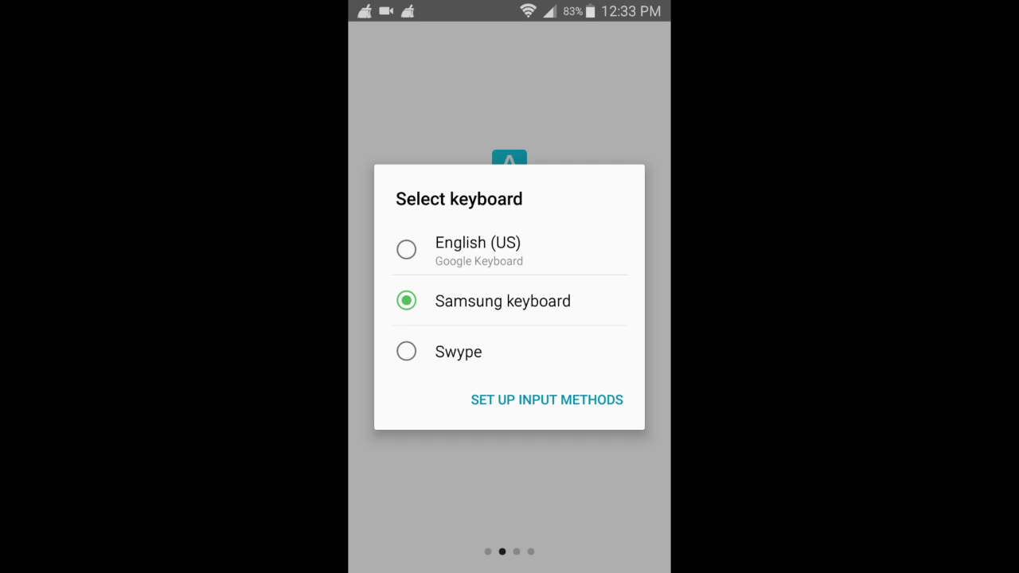
Make English (US) Google Keyboard the default input method and allow it contacts access
left_click(477, 249)
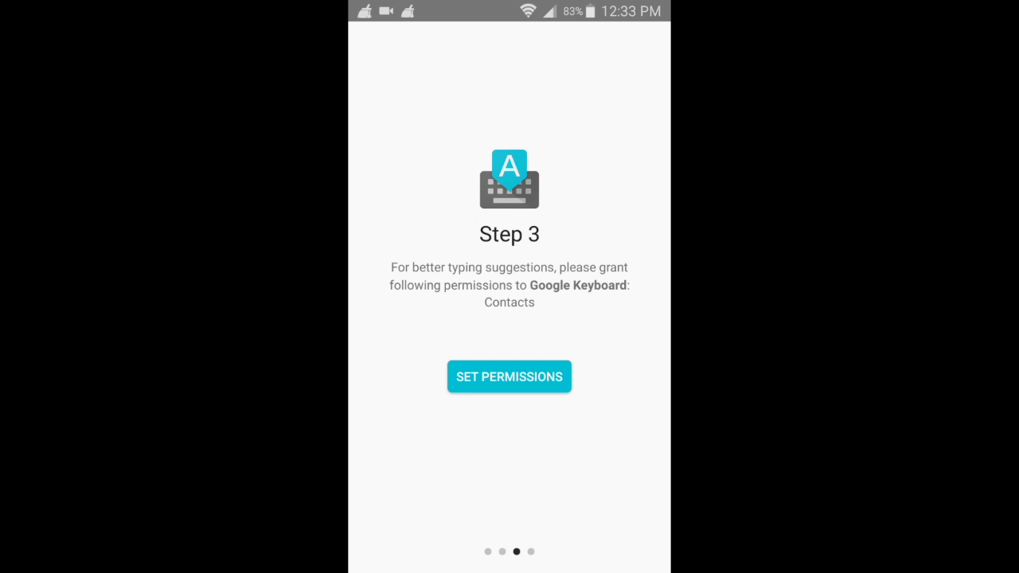
left_click(510, 376)
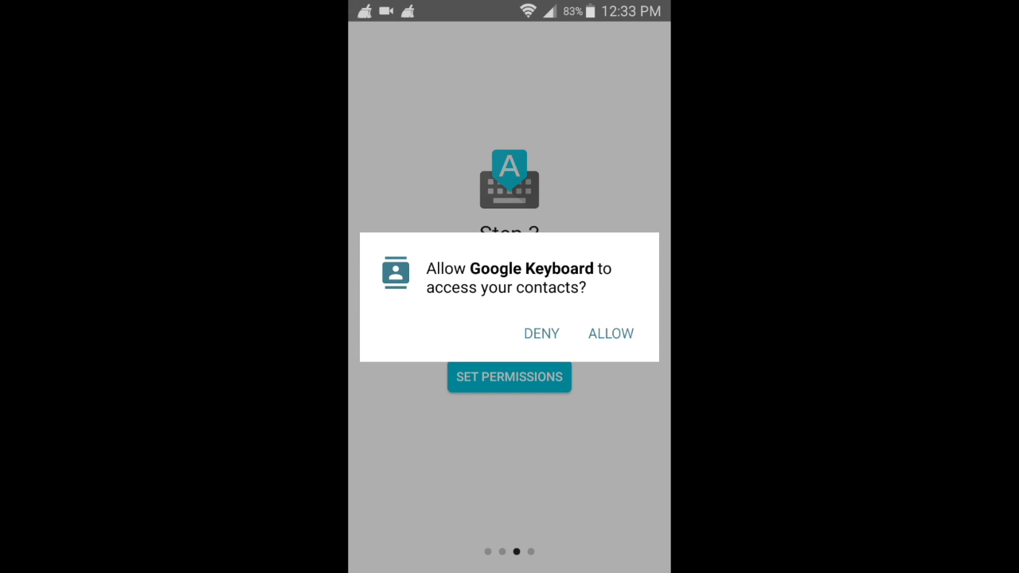
left_click(610, 334)
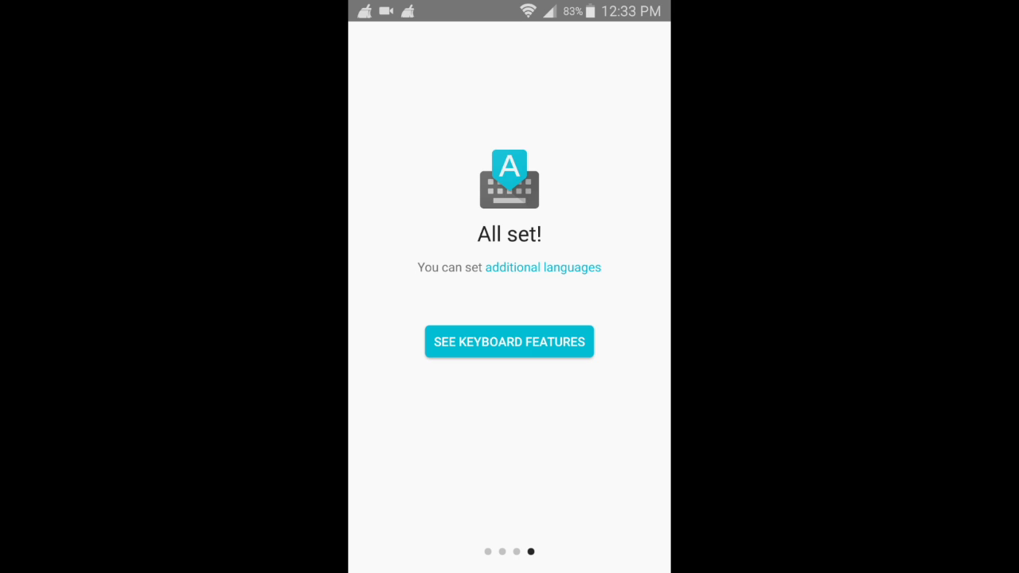
Go through the keyboard feature tour and finish it with the default theme
left_click(509, 341)
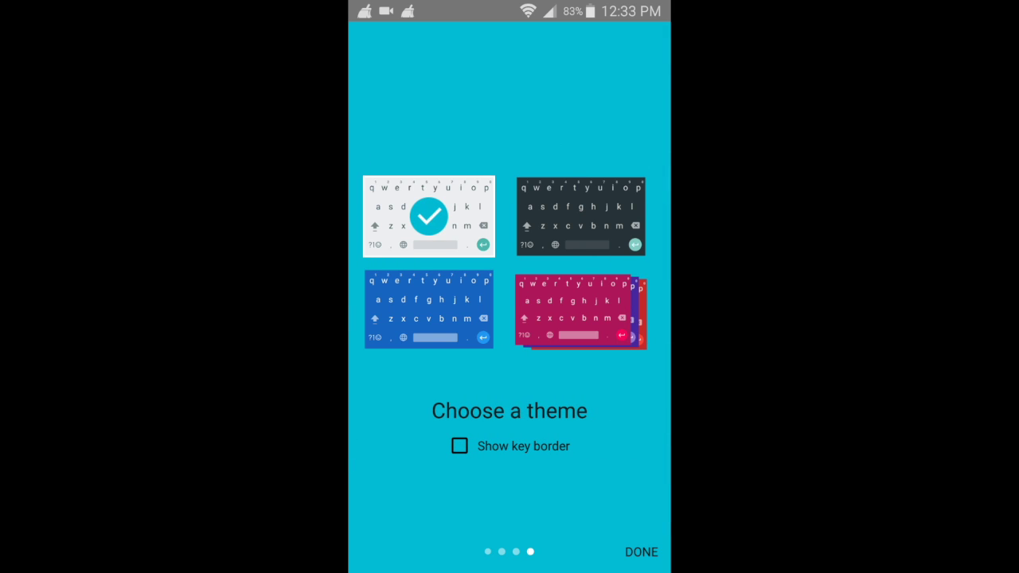
left_click(641, 552)
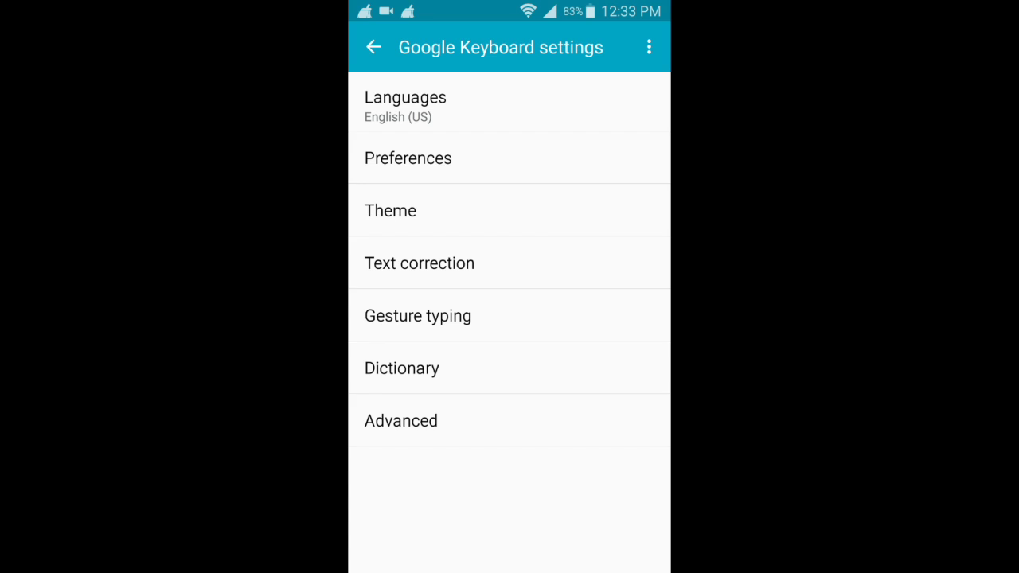
Stop using the system language, turn on English (Australia) and turn off English (US)
left_click(405, 103)
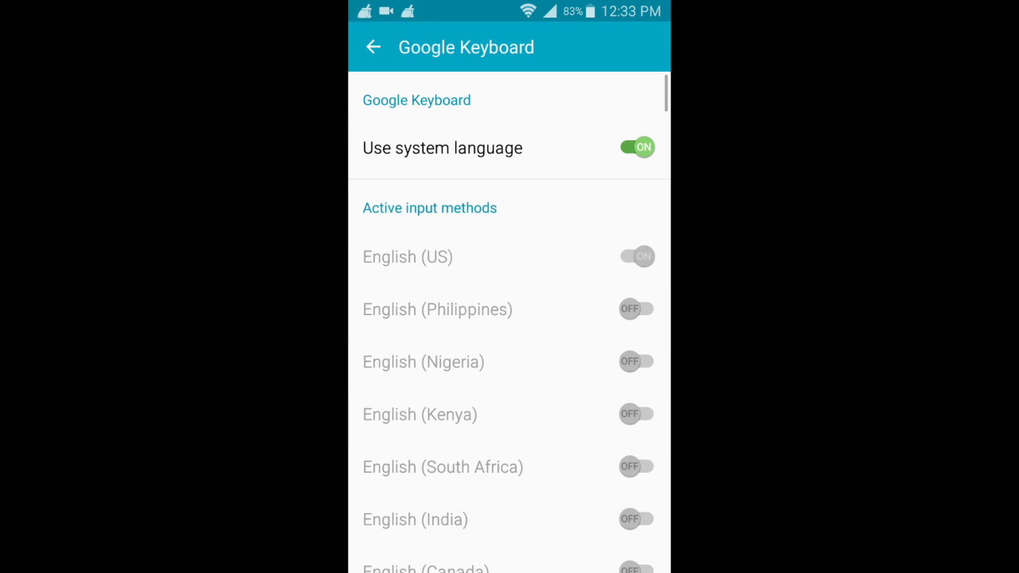
left_click(636, 147)
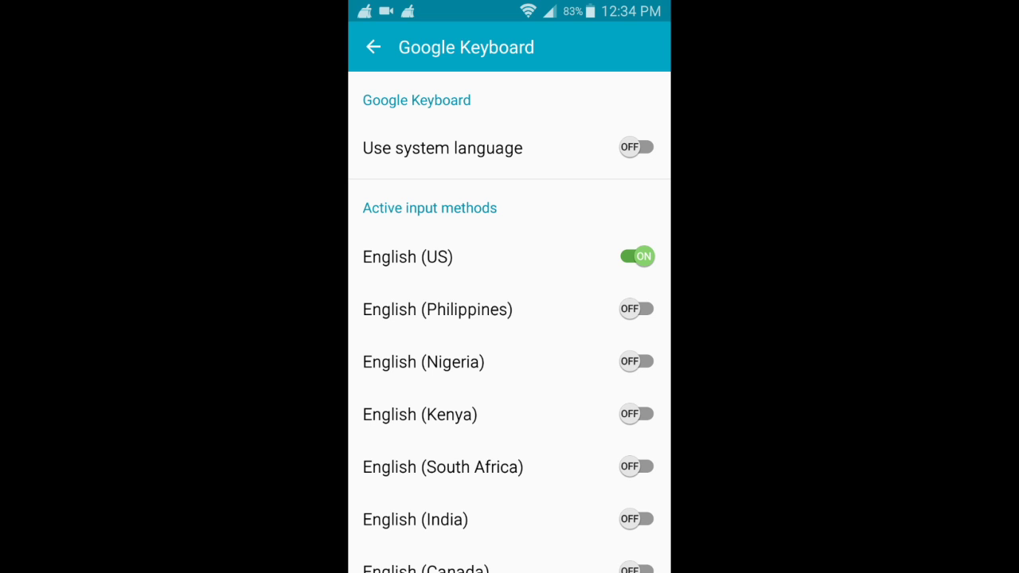
scroll(510, 319, "down", 5)
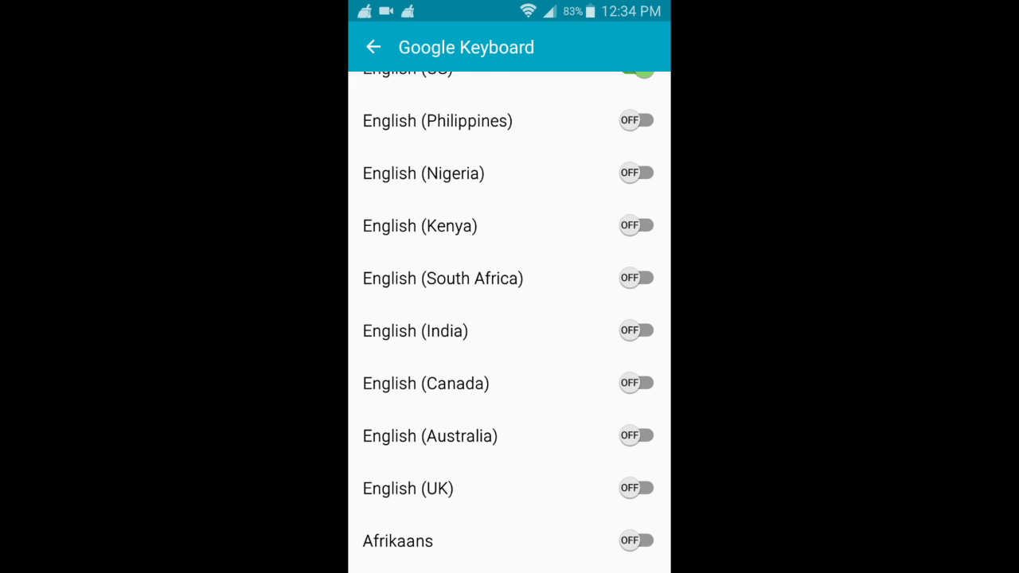
left_click(636, 435)
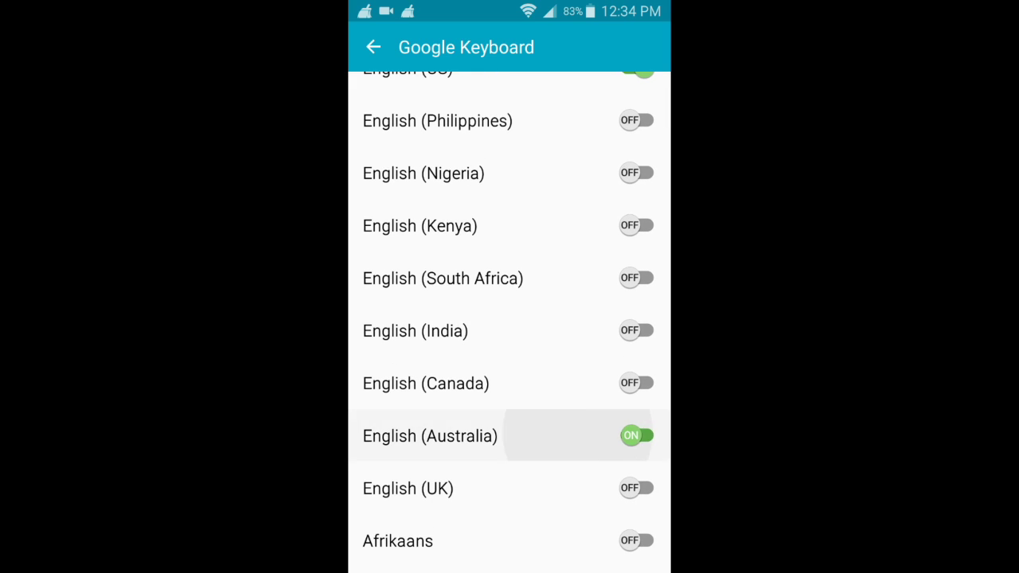
scroll(509, 318, "up", 2)
left_click(636, 171)
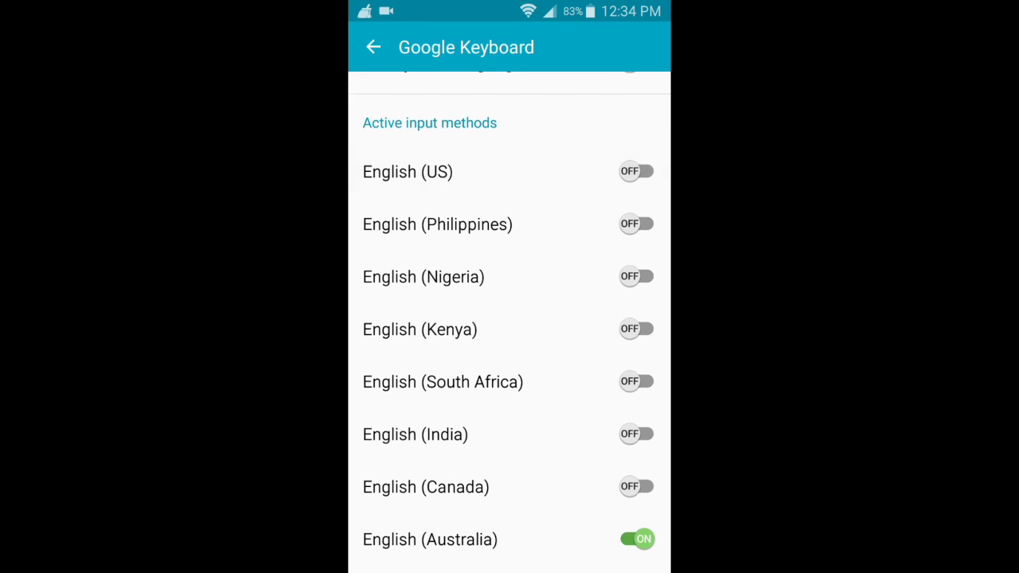
Turn on Croatian as an additional keyboard language
scroll(510, 318, "down", 3)
scroll(509, 318, "down", 3)
scroll(509, 318, "down", 2)
scroll(510, 318, "down", 2)
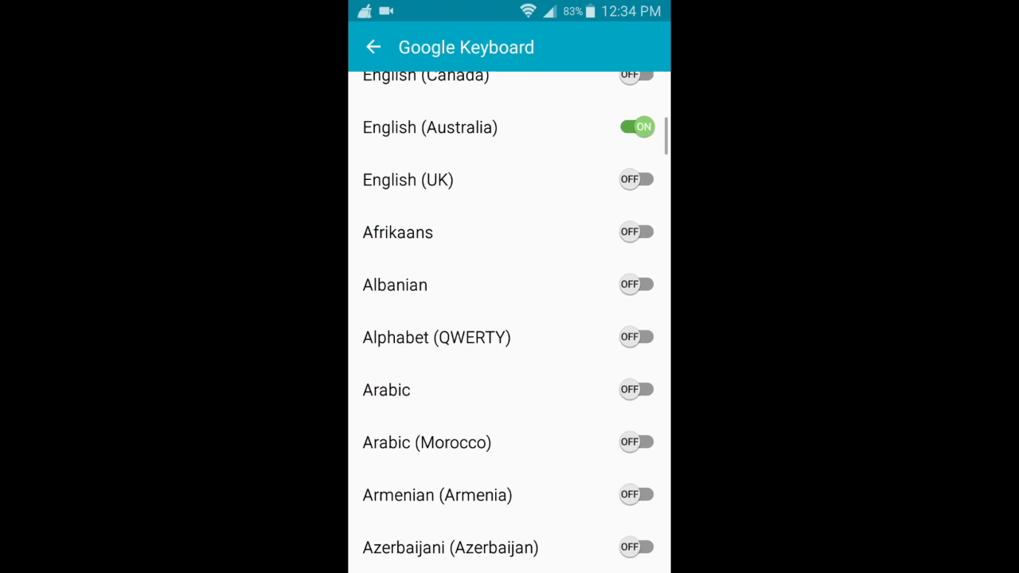
scroll(510, 319, "down", 2)
scroll(510, 318, "down", 3)
scroll(509, 318, "down", 2)
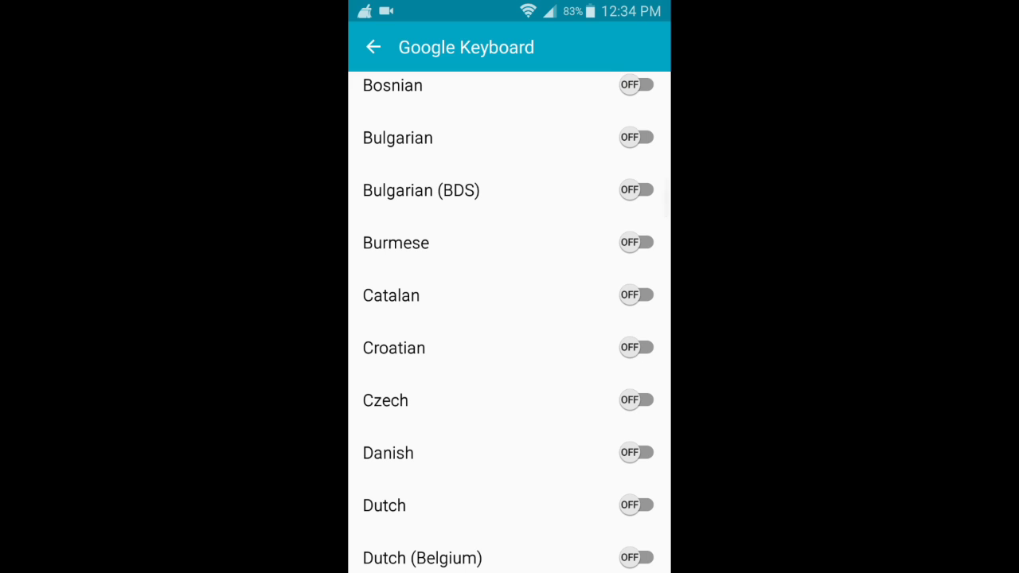
left_click(637, 347)
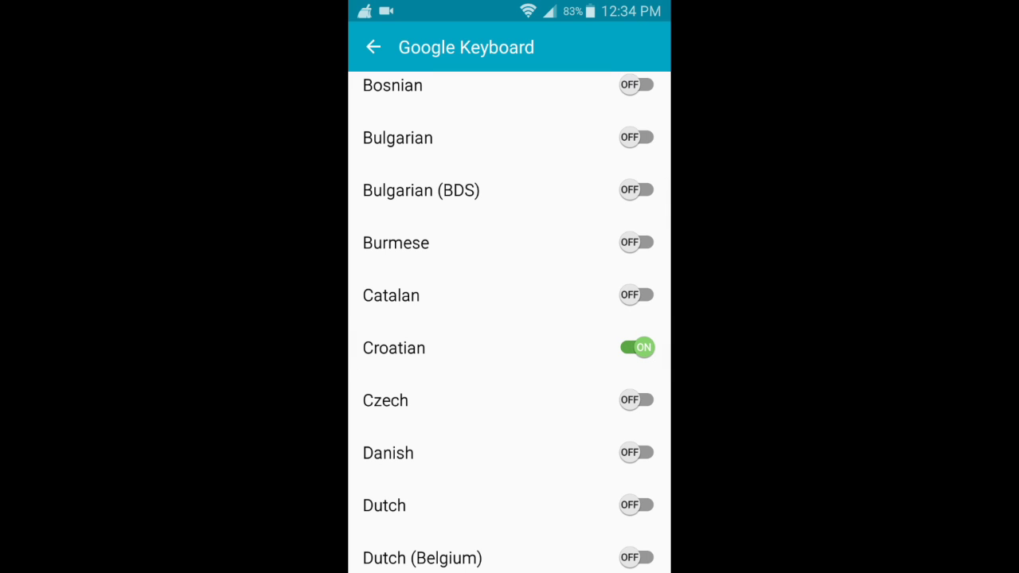
scroll(509, 319, "down", 3)
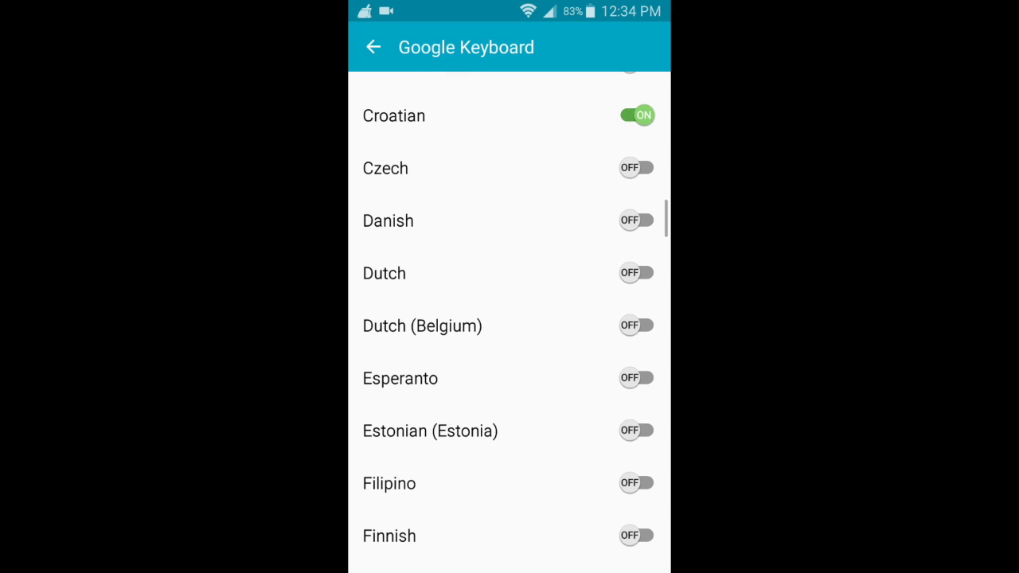
scroll(510, 318, "down", 5)
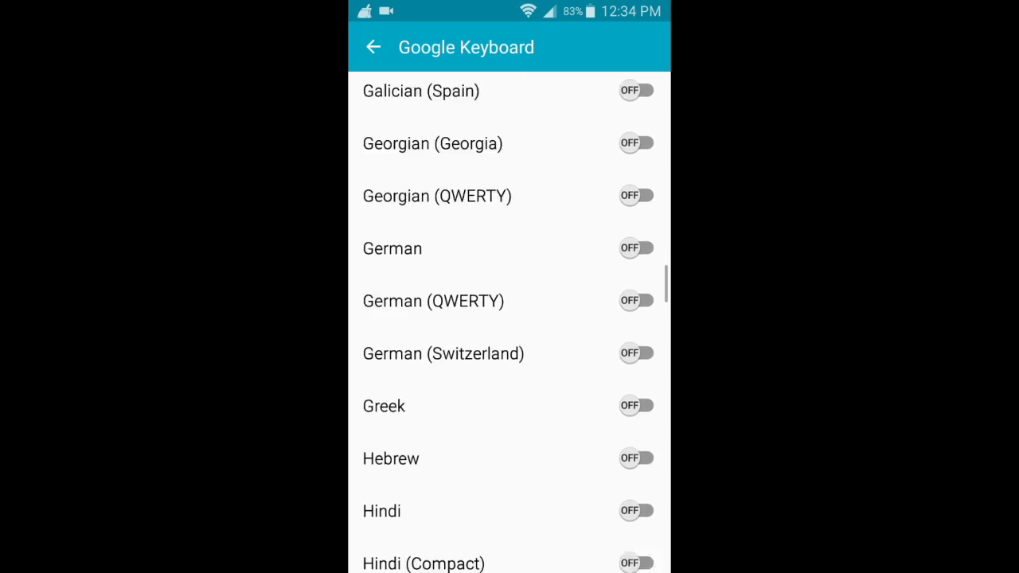
scroll(509, 318, "down", 5)
scroll(510, 318, "down", 2)
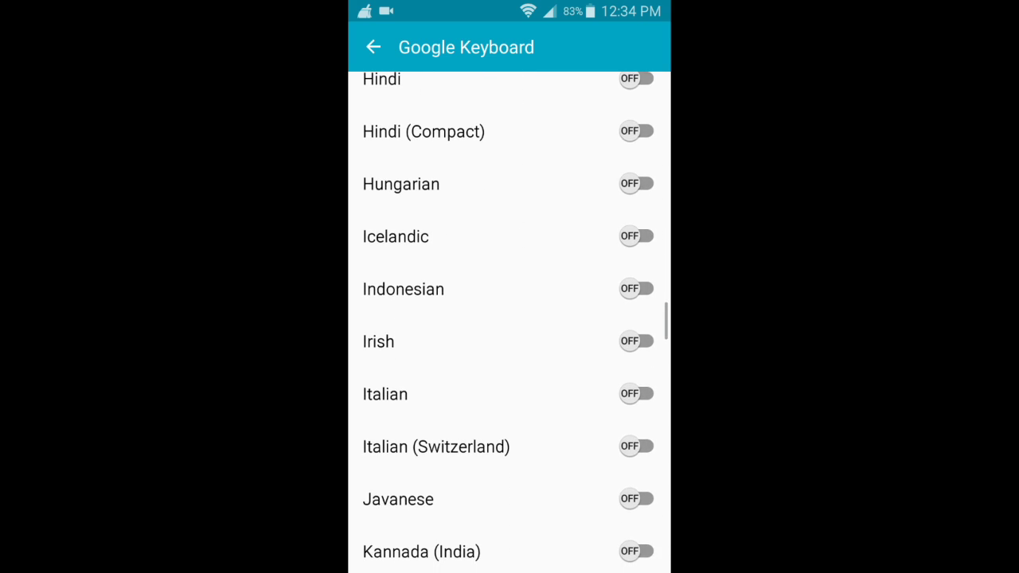
scroll(509, 319, "up", 6)
scroll(510, 319, "up", 10)
scroll(509, 318, "up", 8)
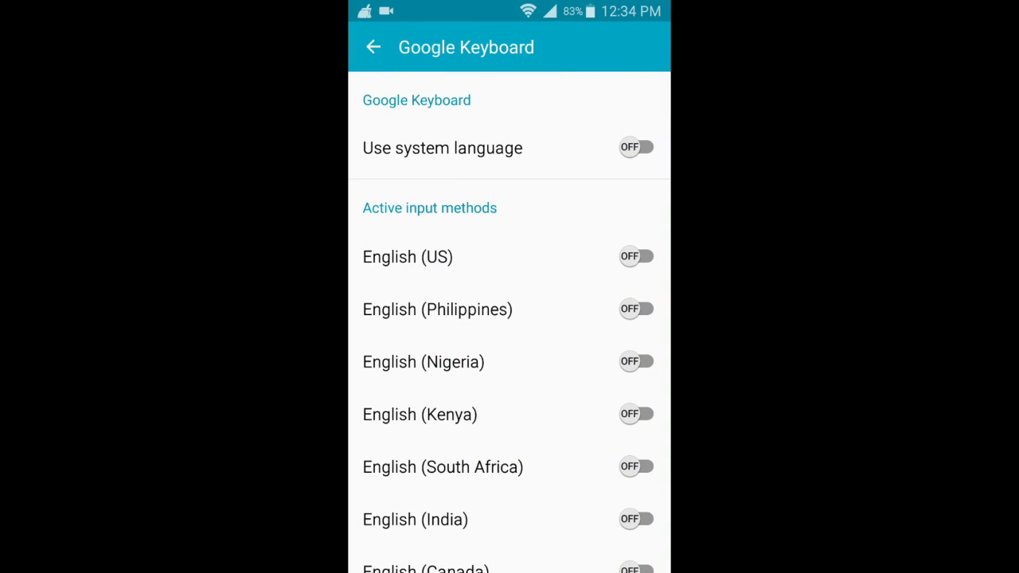
scroll(510, 318, "down", 3)
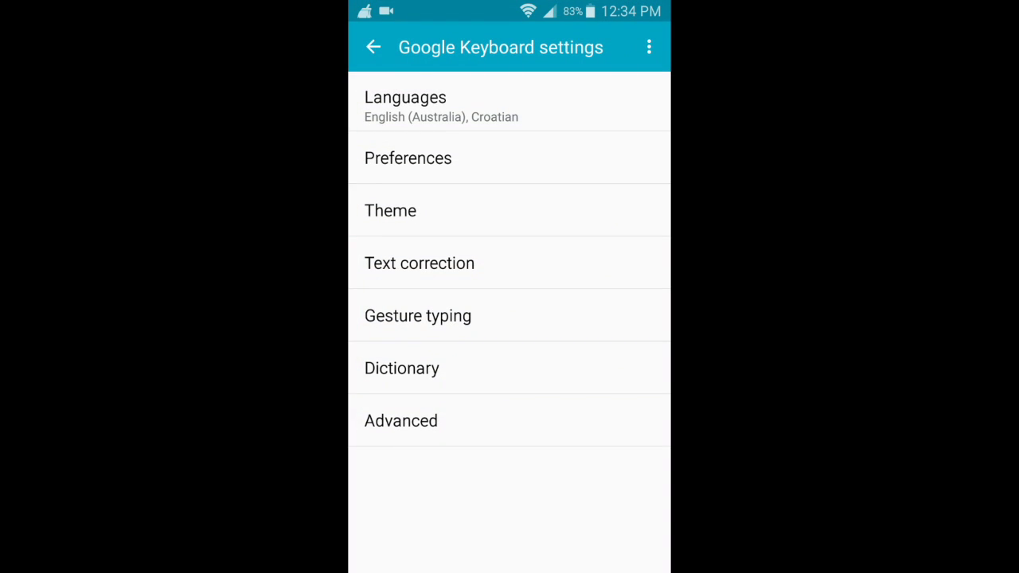
Start a new message in Messages and type 'Žčć' on the Croatian (Hrvatski) layout
key("Home")
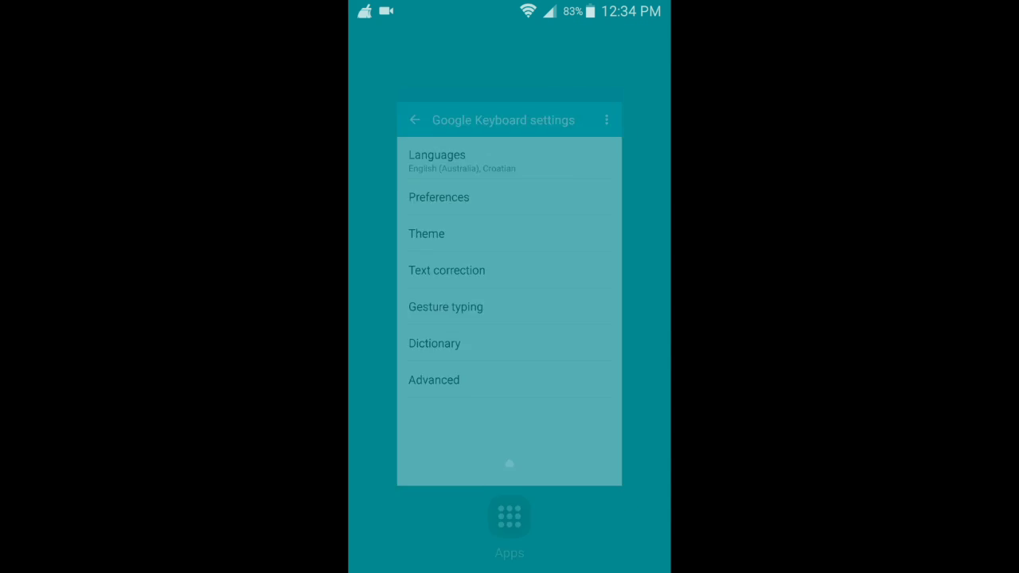
left_click(510, 509)
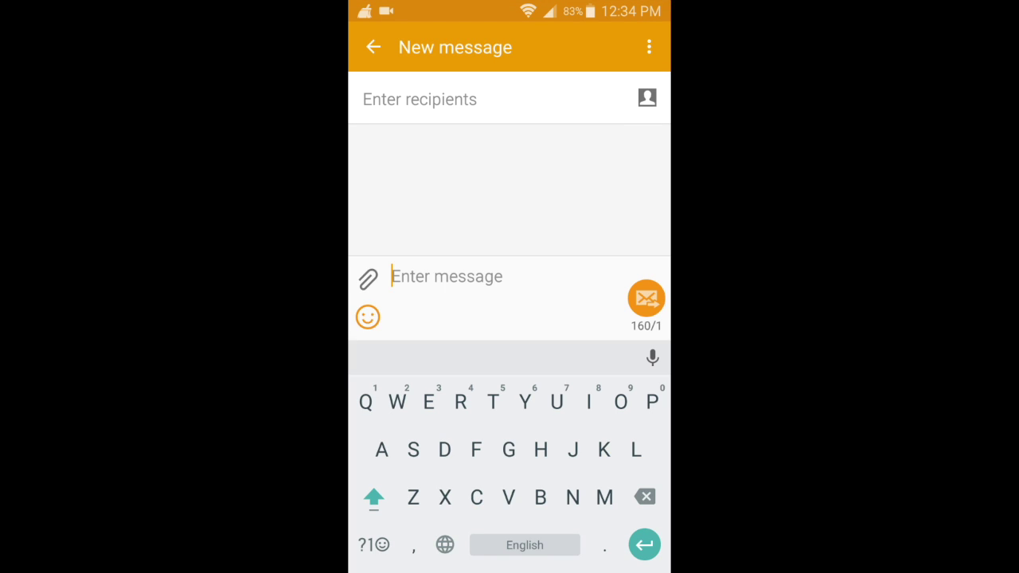
left_click(445, 544)
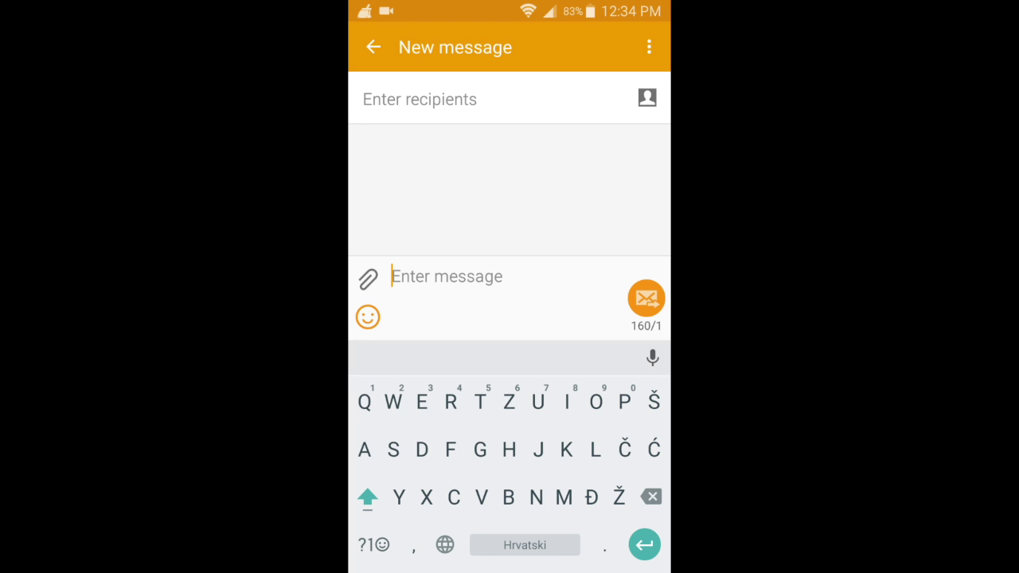
type("Žč")
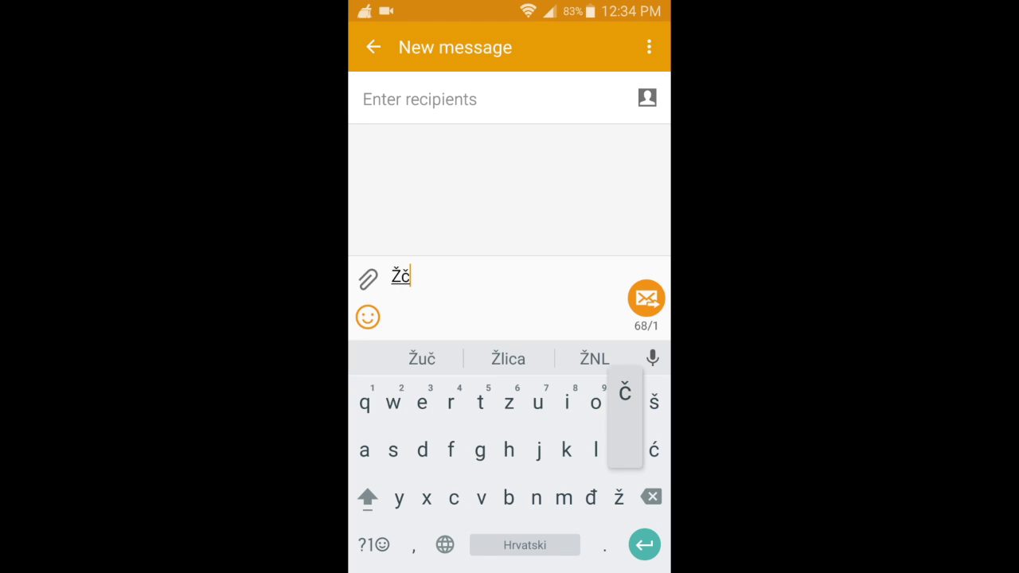
type("ć")
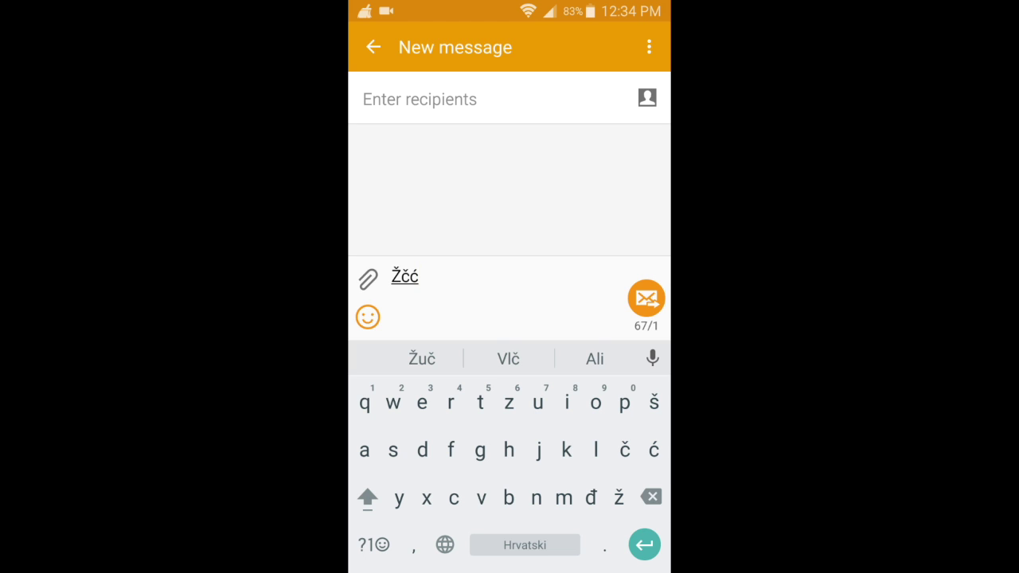
key("BackSpace")
key("BackSpace")
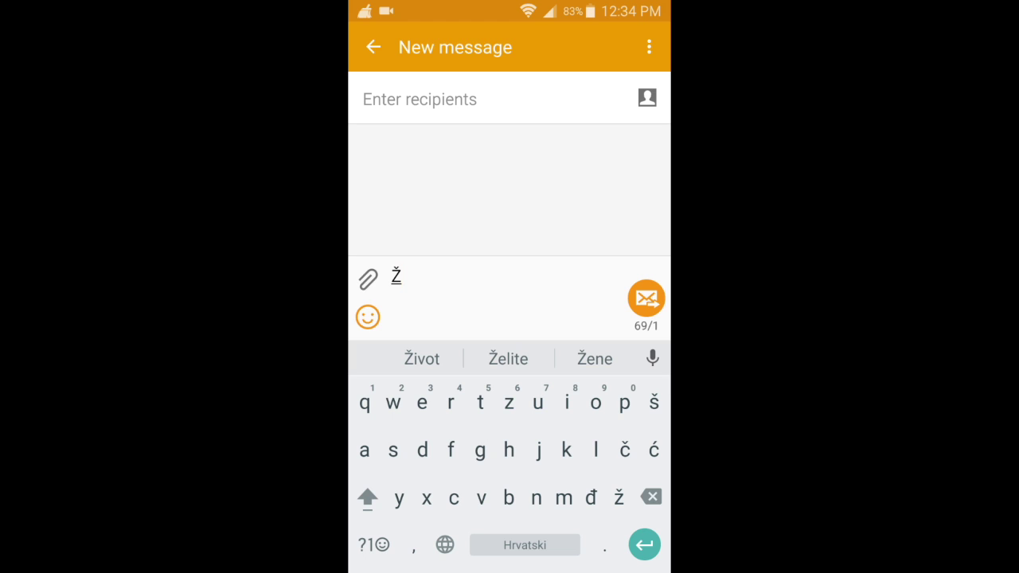
type("ene")
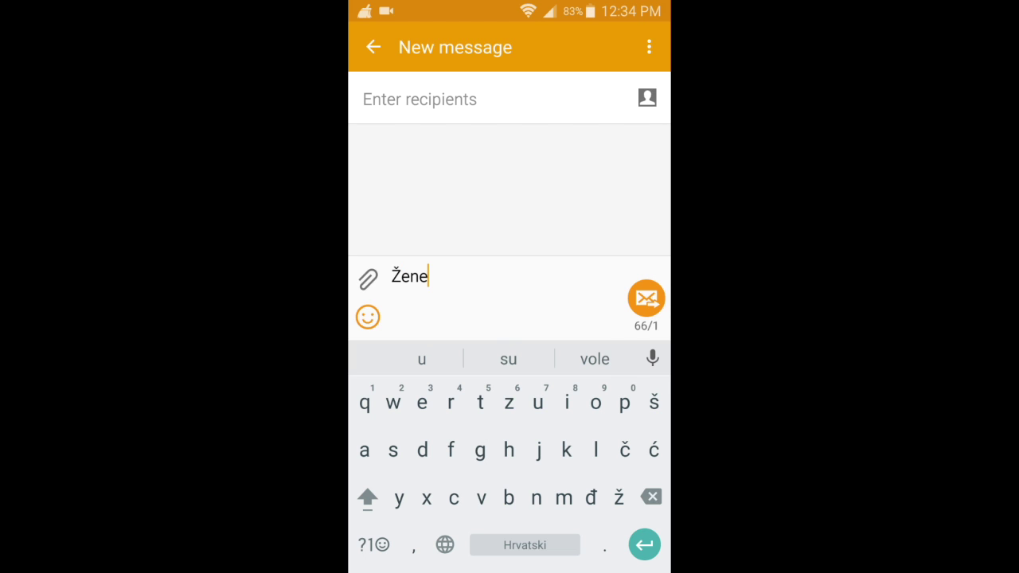
type(" su l")
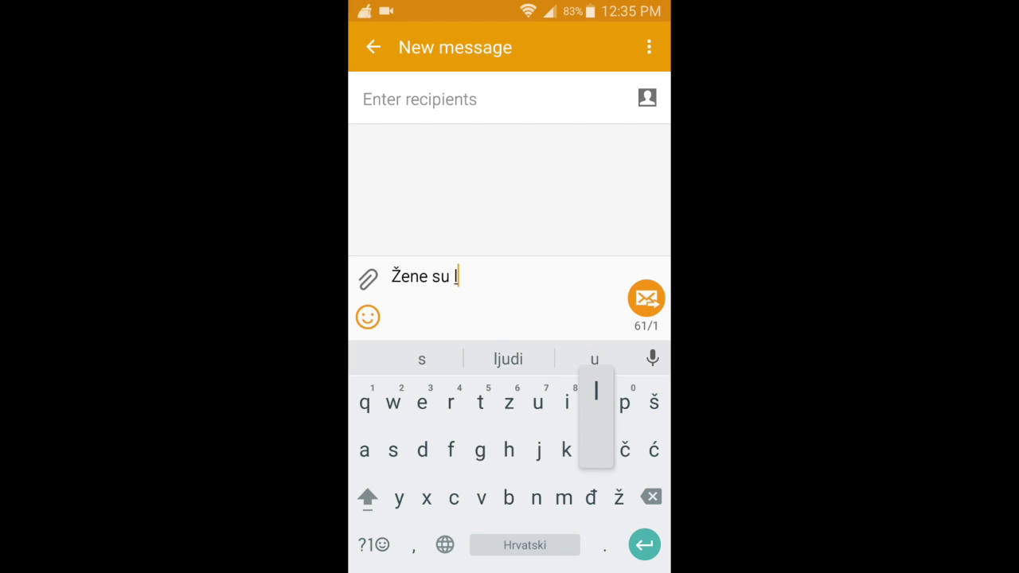
type("u")
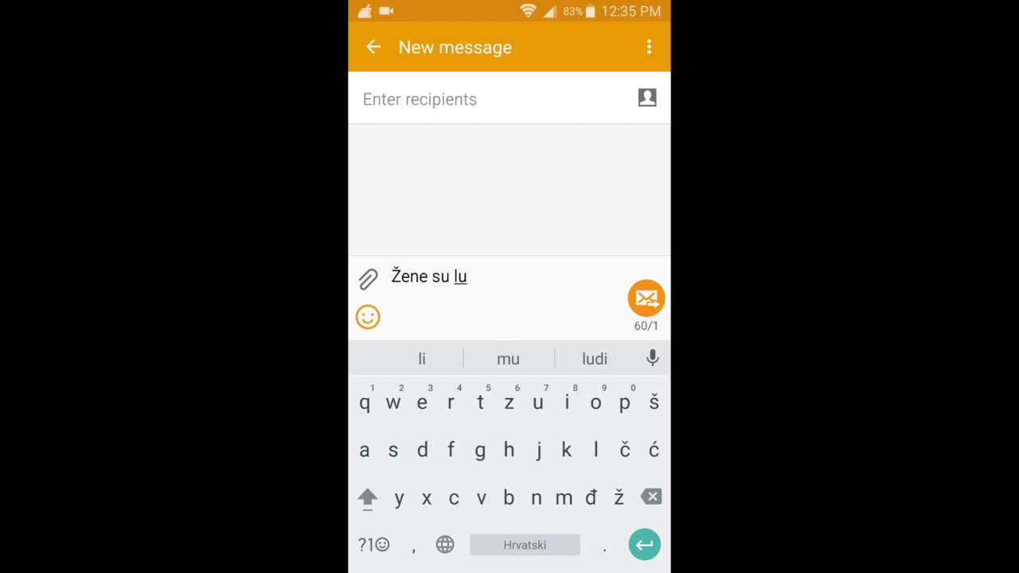
type("d")
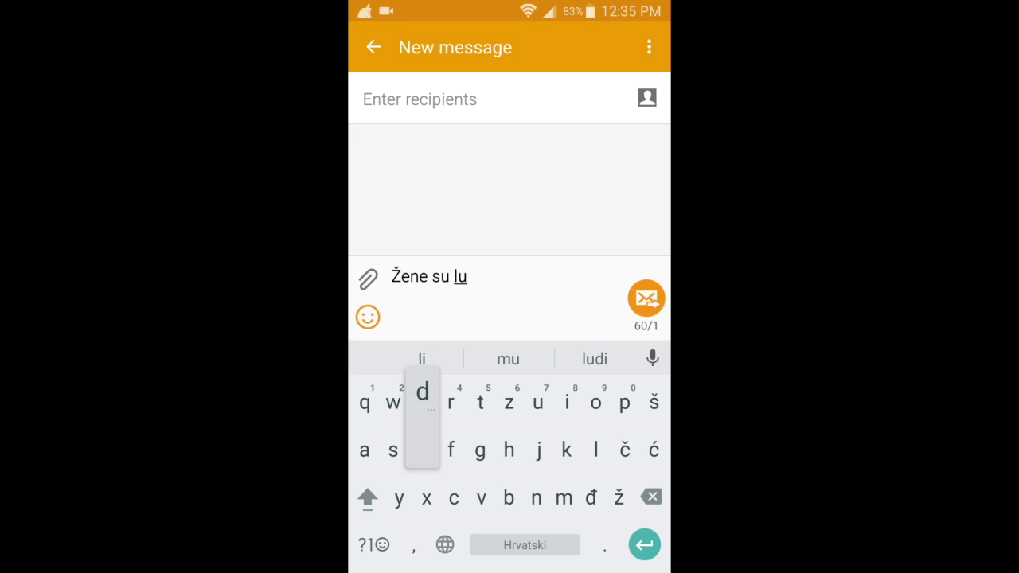
type("e")
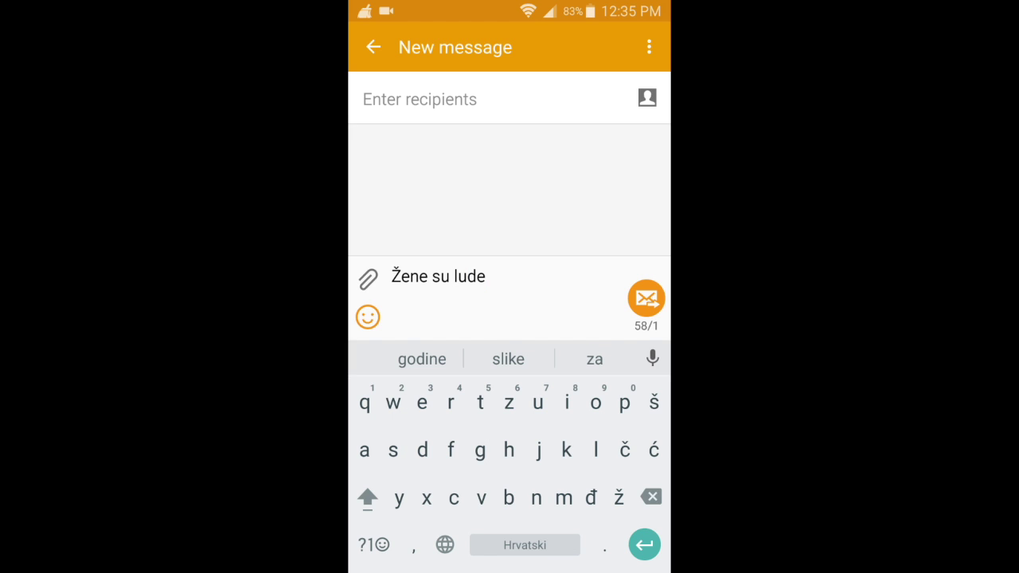
key("BackSpace")
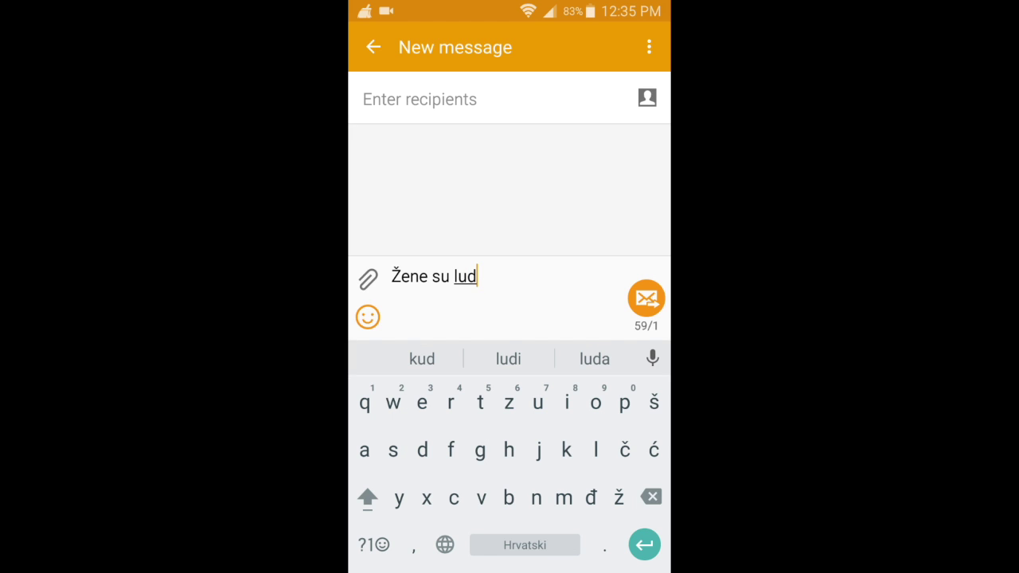
key("BackSpace")
key("BackSpace")
key("BackSpace")
key("BackSpace")
key("BackSpace")
key("BackSpace")
key("BackSpace")
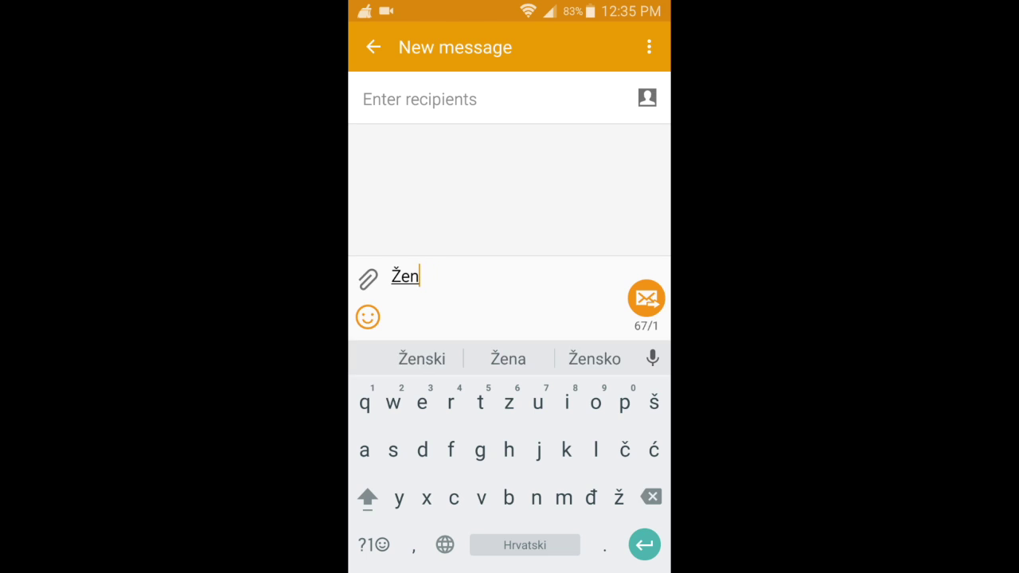
key("BackSpace")
key("BackSpace")
key("BackSpace")
left_click(444, 545)
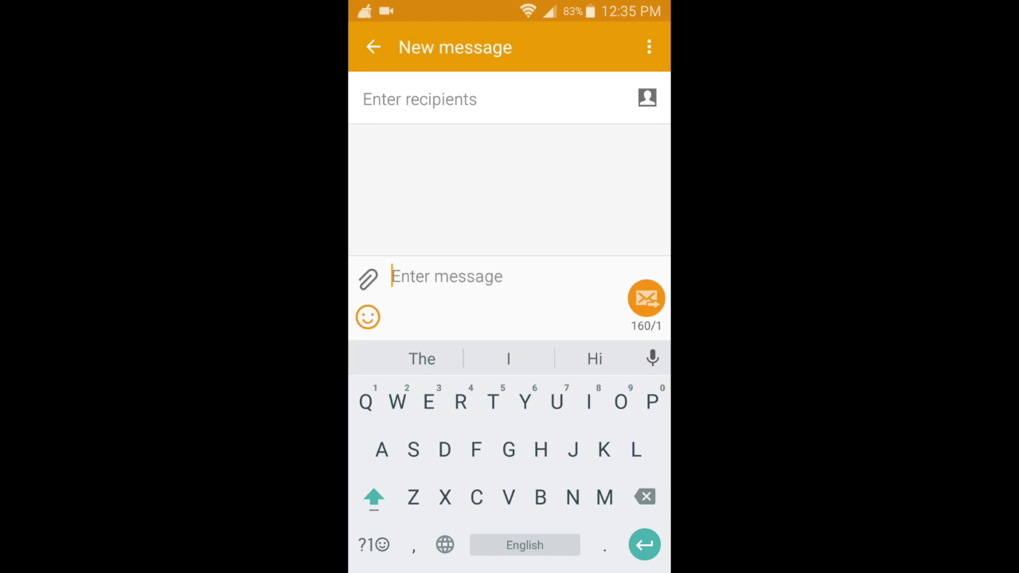
Toggle the keyboard from English to Croatian and back to English with the globe key
left_click(445, 544)
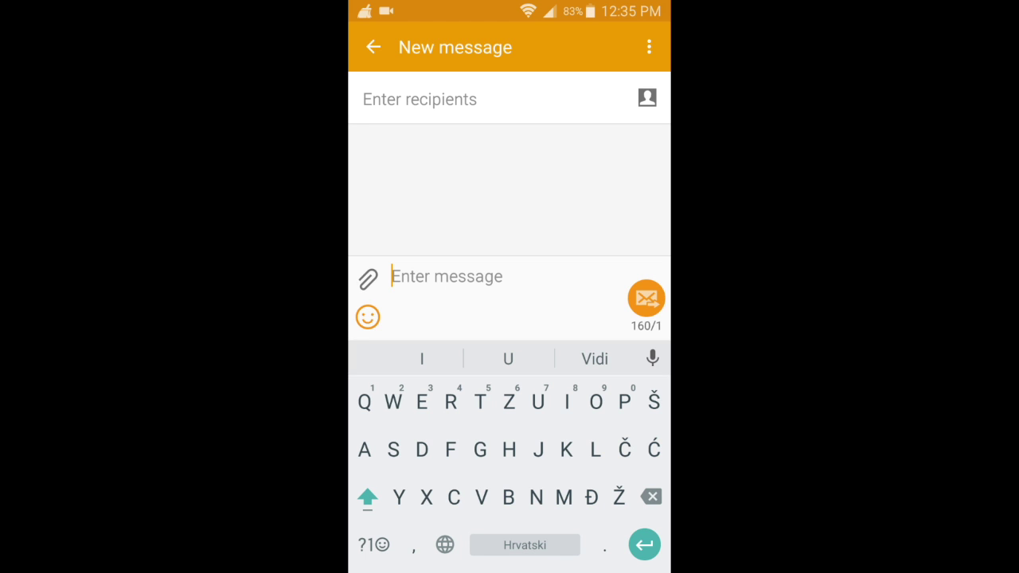
left_click(444, 544)
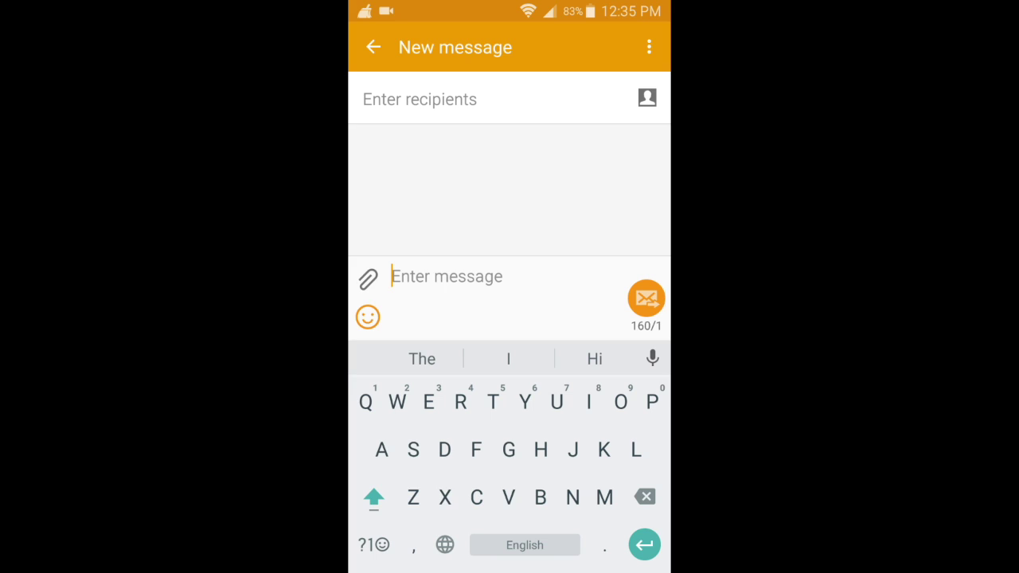